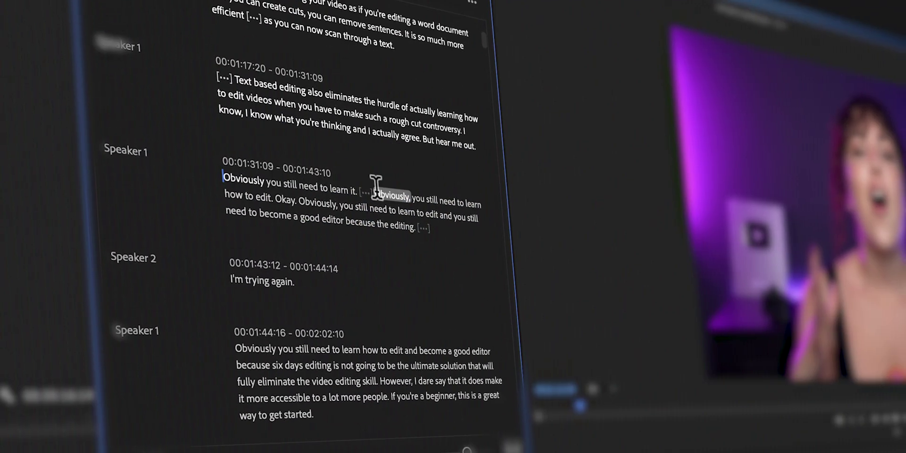
Step: Select several passages in the C9933 transcript to demonstrate transcript editing
{"action": "left_click_drag", "start_coordinate": [319, 324], "coordinate": [223, 176]}
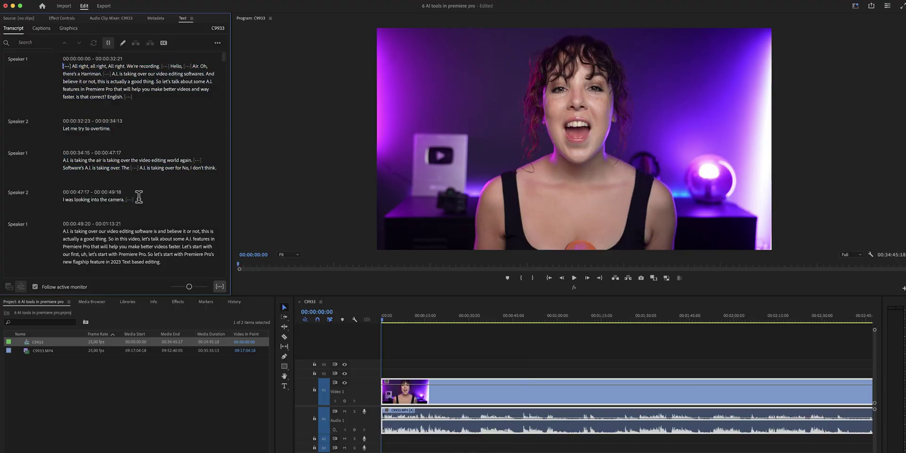
Step: Delete the pauses and repeated passages near the top of the interview transcript
{"action": "left_click", "coordinate": [119, 155]}
{"action": "key", "text": "Delete"}
{"action": "left_click_drag", "start_coordinate": [62, 129], "coordinate": [174, 128]}
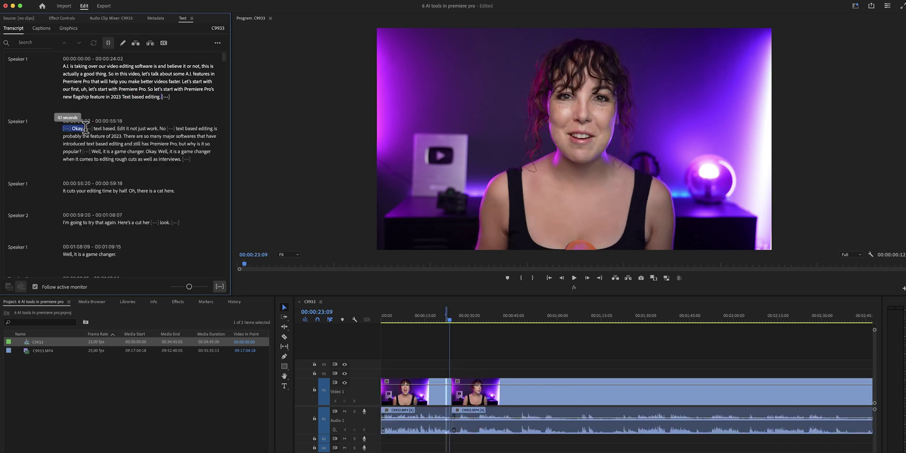
{"action": "key", "text": "Delete"}
{"action": "left_click_drag", "start_coordinate": [124, 144], "coordinate": [183, 144]}
{"action": "key", "text": "Delete"}
{"action": "key", "text": "Delete"}
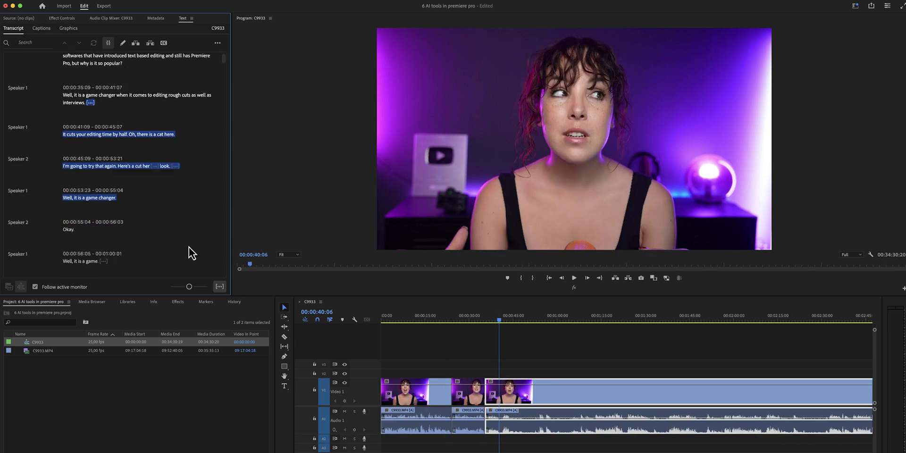
{"action": "key", "text": "Delete"}
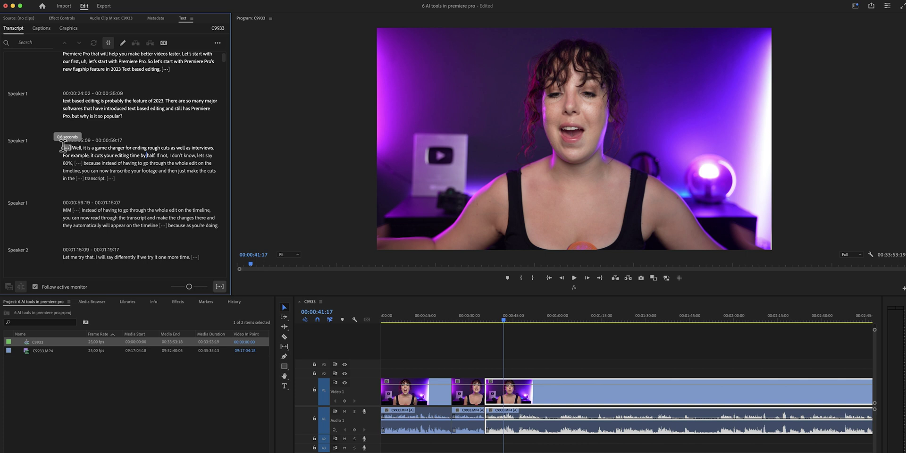
{"action": "left_click", "coordinate": [77, 178]}
{"action": "key", "text": "Delete"}
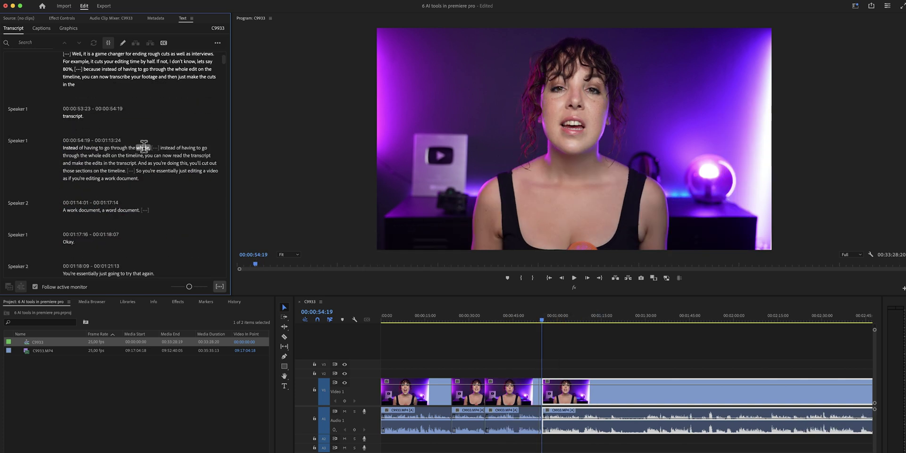
Step: Delete another passage further down, then highlight the matching sentence in the written script
{"action": "scroll", "coordinate": [182, 178], "scroll_direction": "down", "scroll_amount": 3}
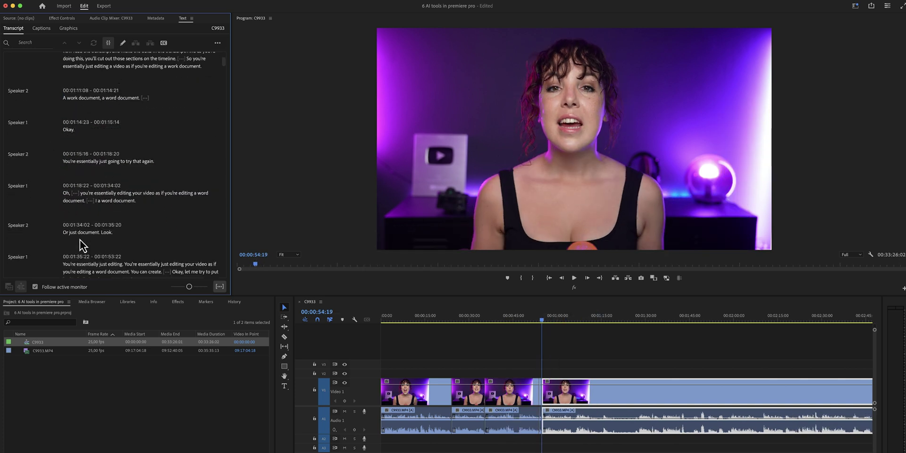
{"action": "left_click_drag", "start_coordinate": [196, 245], "coordinate": [90, 109]}
{"action": "key", "text": "Delete"}
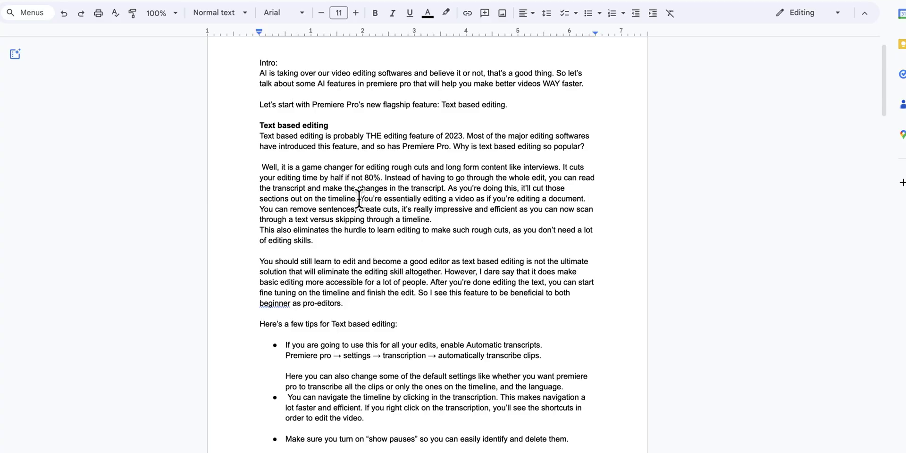
{"action": "left_click_drag", "start_coordinate": [258, 196], "coordinate": [445, 196]}
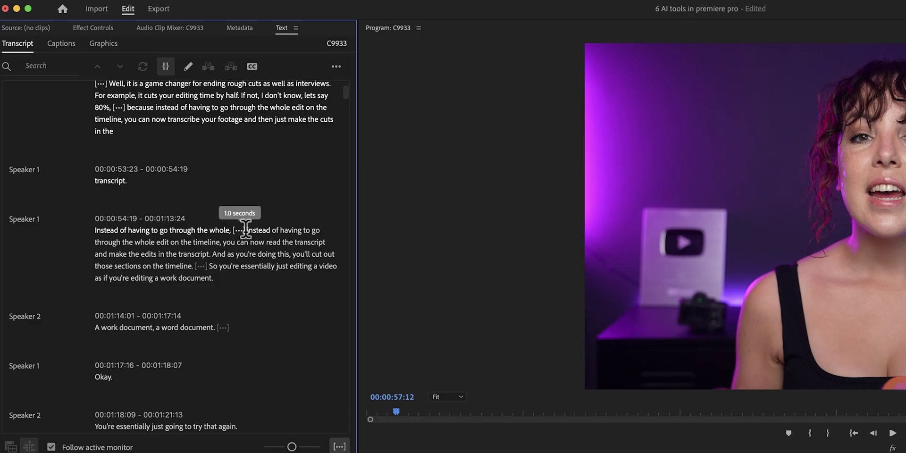
Step: Delete the false start 'Instead of having to go through the whole' and continue down the transcript
{"action": "key", "text": "Delete"}
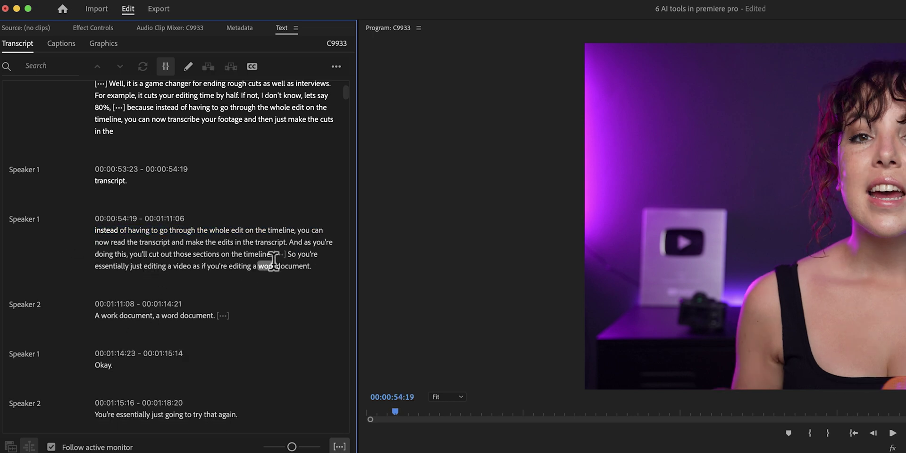
{"action": "scroll", "coordinate": [273, 264], "scroll_direction": "down", "scroll_amount": 3}
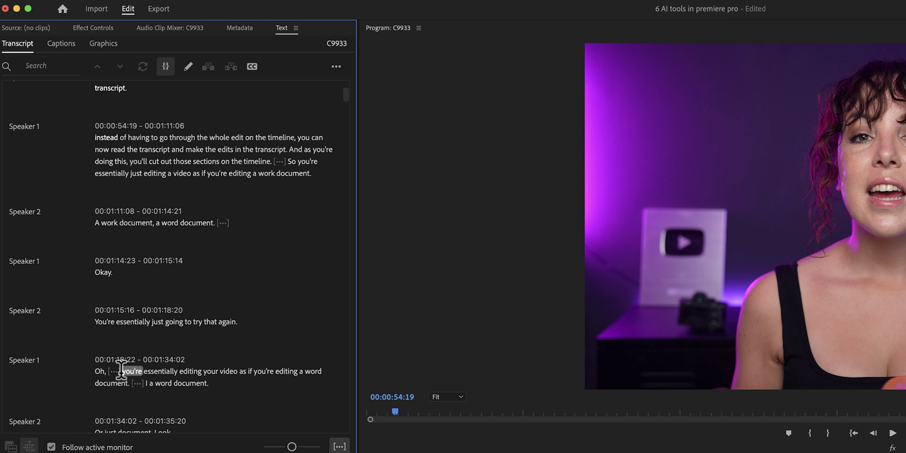
{"action": "scroll", "coordinate": [121, 373], "scroll_direction": "down", "scroll_amount": 3}
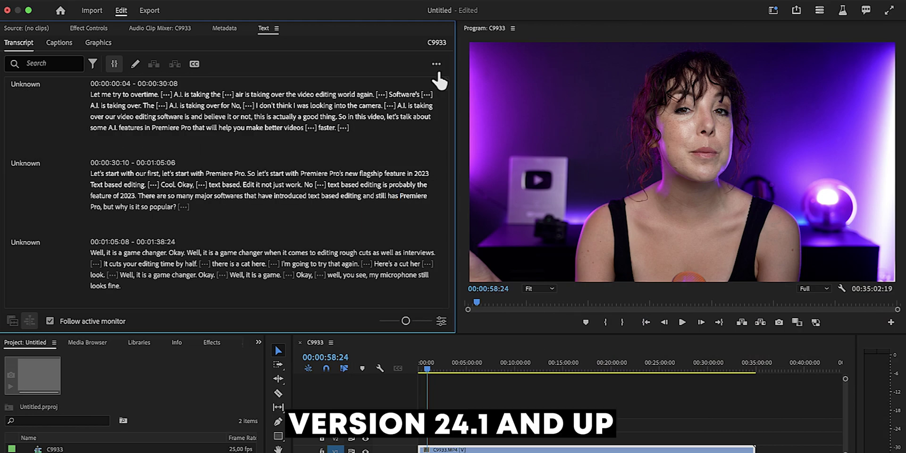
Step: Turn on Filler words in the Transcript view options and save
{"action": "left_click", "coordinate": [436, 64]}
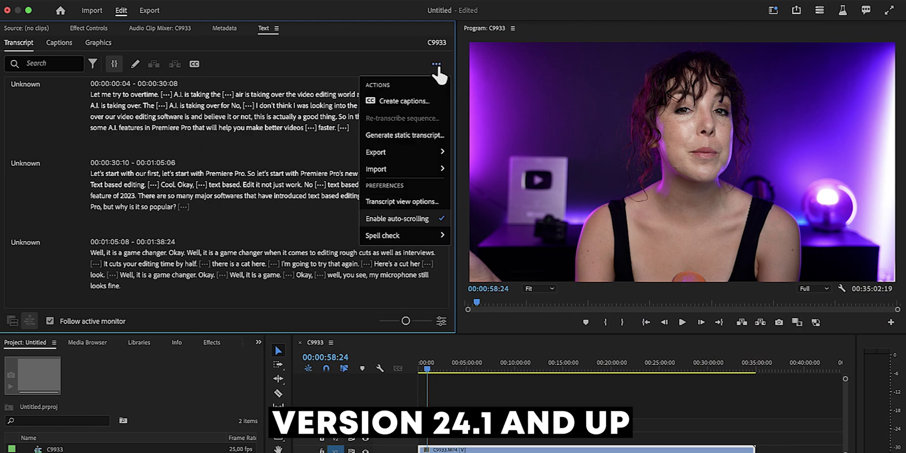
{"action": "left_click", "coordinate": [428, 203]}
{"action": "left_click", "coordinate": [348, 246]}
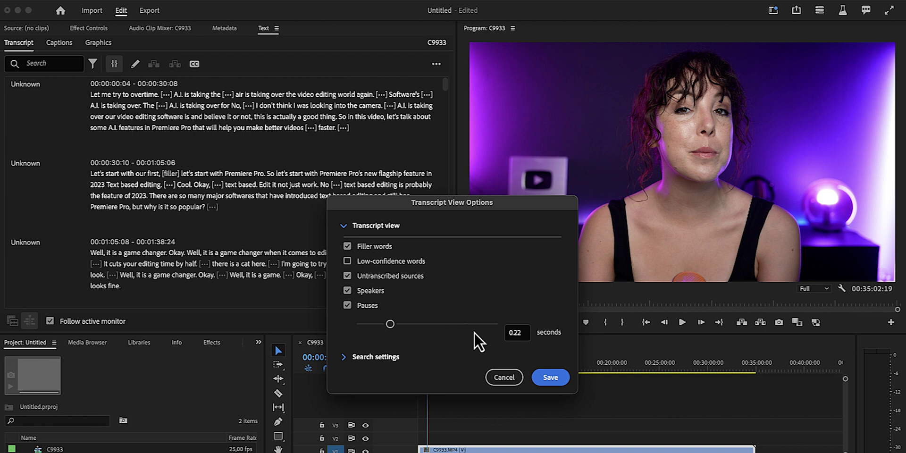
{"action": "left_click", "coordinate": [540, 375]}
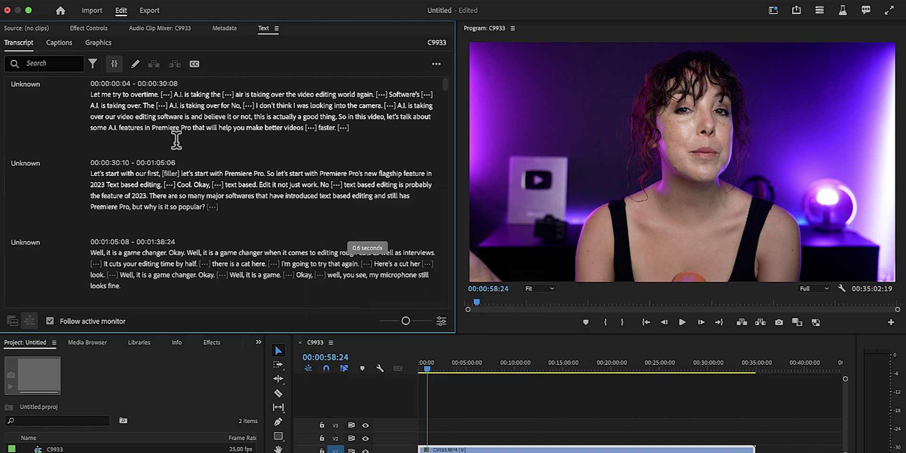
Step: Filter the transcript to filler words, then replace every 'Premiere Pro' with 'Adobe Premiere Pro'
{"action": "left_click", "coordinate": [93, 65]}
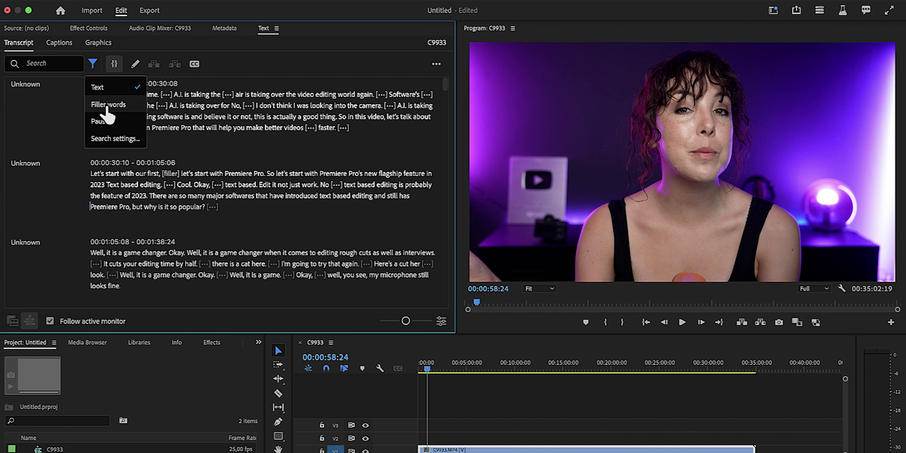
{"action": "left_click", "coordinate": [108, 105]}
{"action": "left_click", "coordinate": [85, 85]}
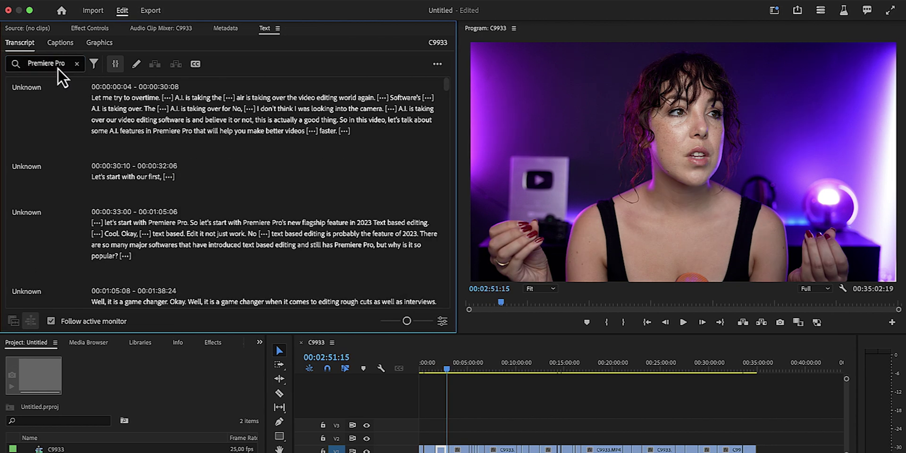
{"action": "key", "text": "Return"}
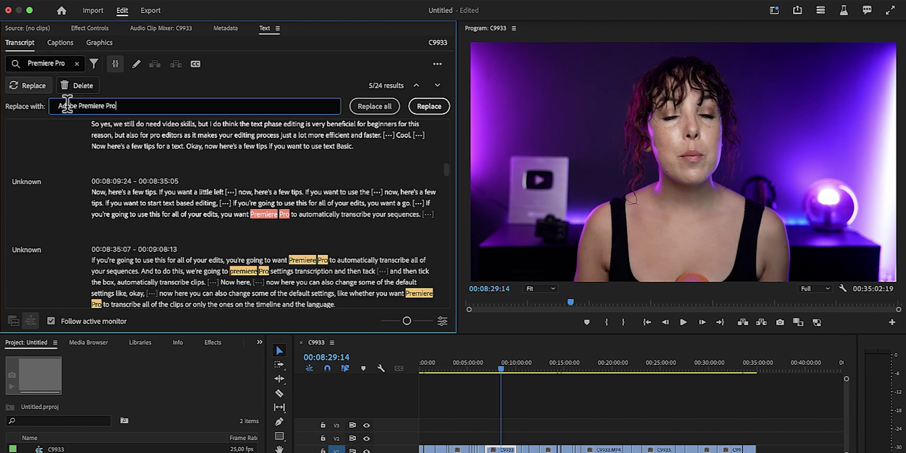
{"action": "left_click", "coordinate": [376, 107]}
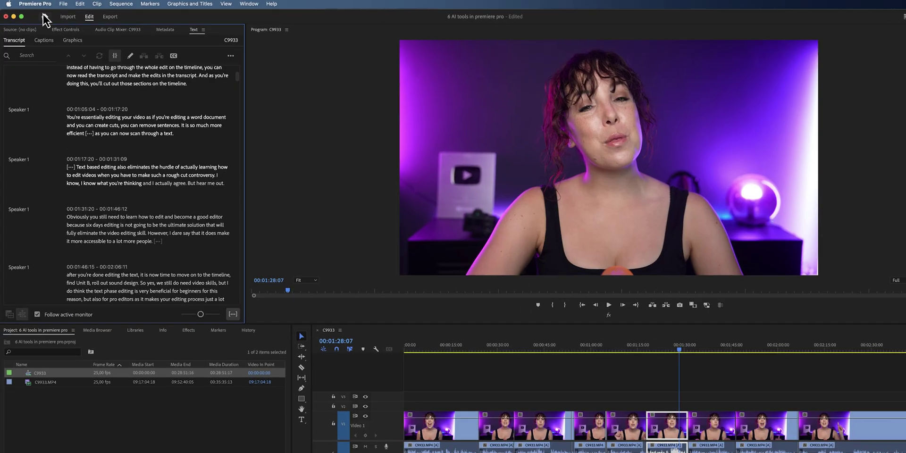
Step: Set Transcription preferences to auto-transcribe only sequence clips, with separate speakers, in English
{"action": "left_click", "coordinate": [33, 3]}
{"action": "mouse_move", "coordinate": [74, 38]}
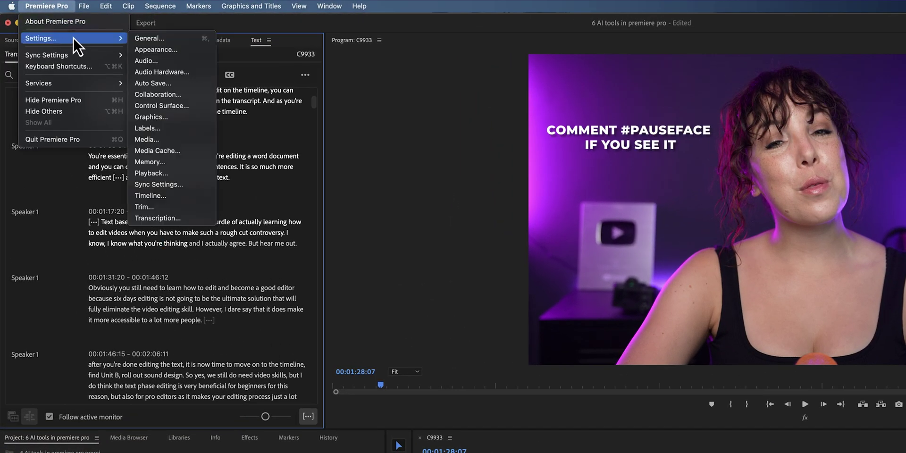
{"action": "left_click", "coordinate": [169, 219]}
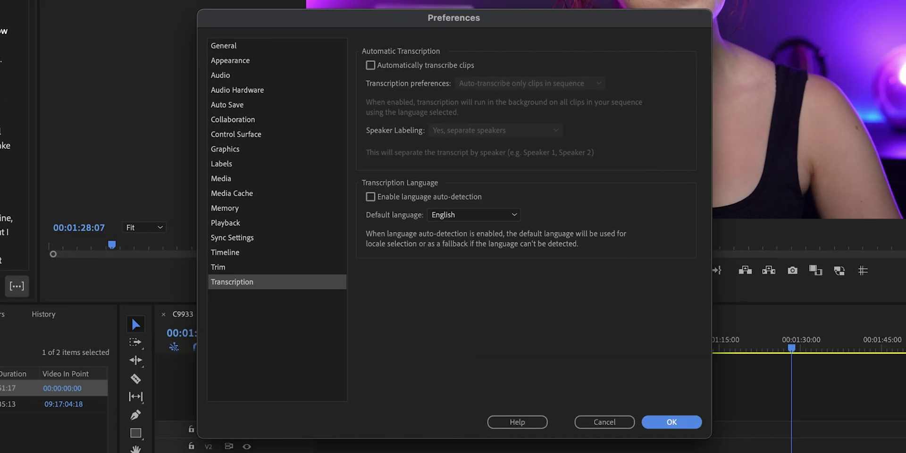
{"action": "left_click", "coordinate": [371, 66]}
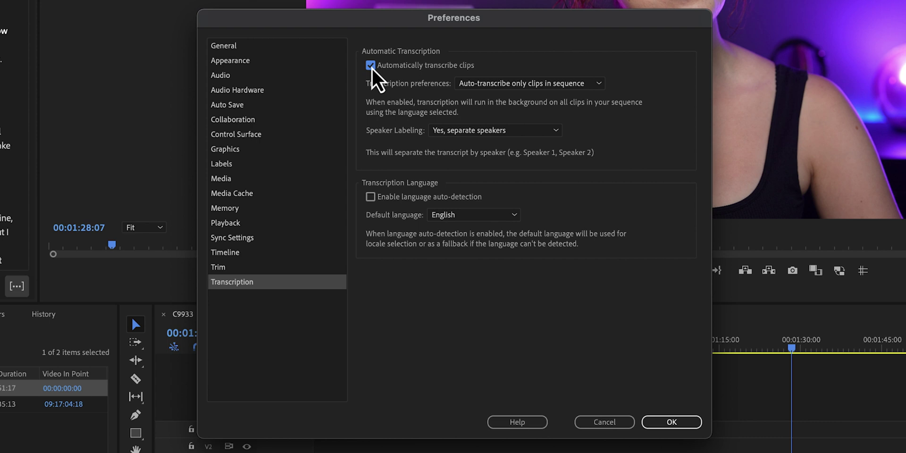
{"action": "left_click", "coordinate": [585, 84]}
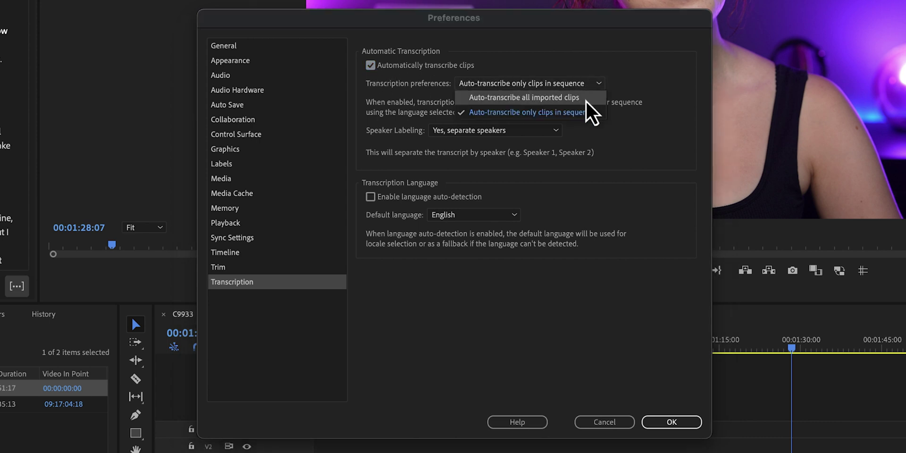
{"action": "left_click", "coordinate": [586, 116]}
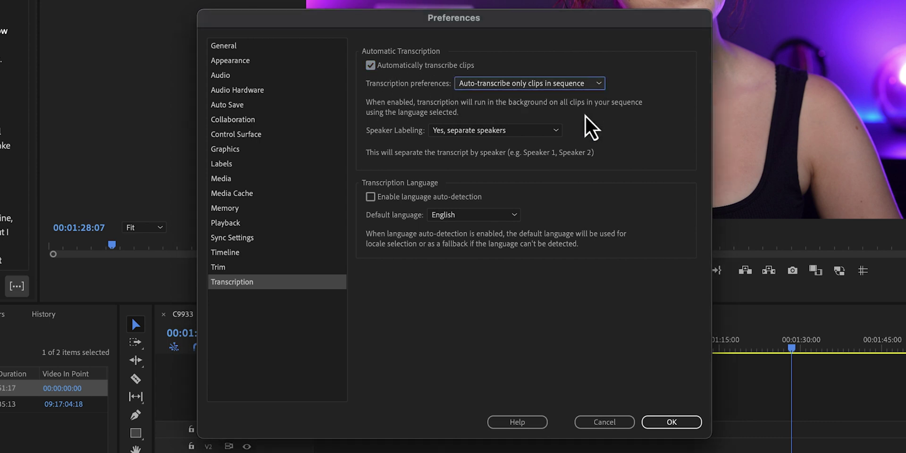
{"action": "left_click", "coordinate": [480, 216]}
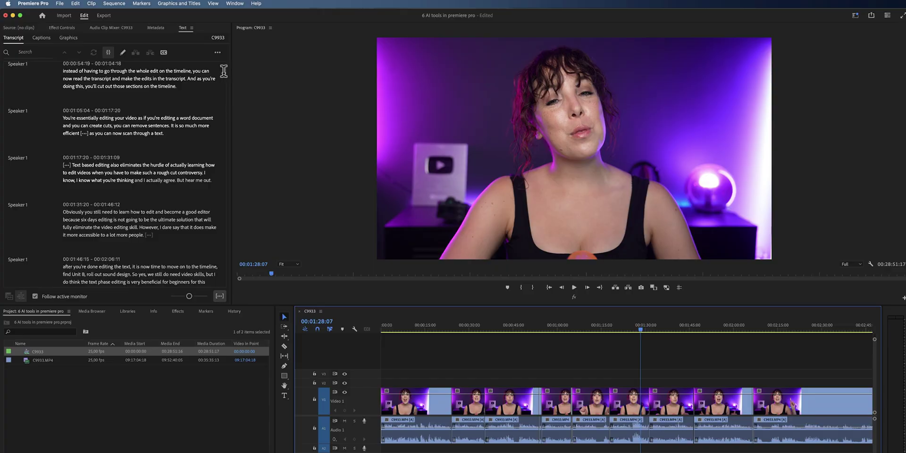
Step: Jump the playhead using transcript words, then ripple-delete around 'transcript.' at 00:00:53:23
{"action": "scroll", "coordinate": [222, 71], "scroll_direction": "up", "scroll_amount": 10}
{"action": "left_click", "coordinate": [121, 83]}
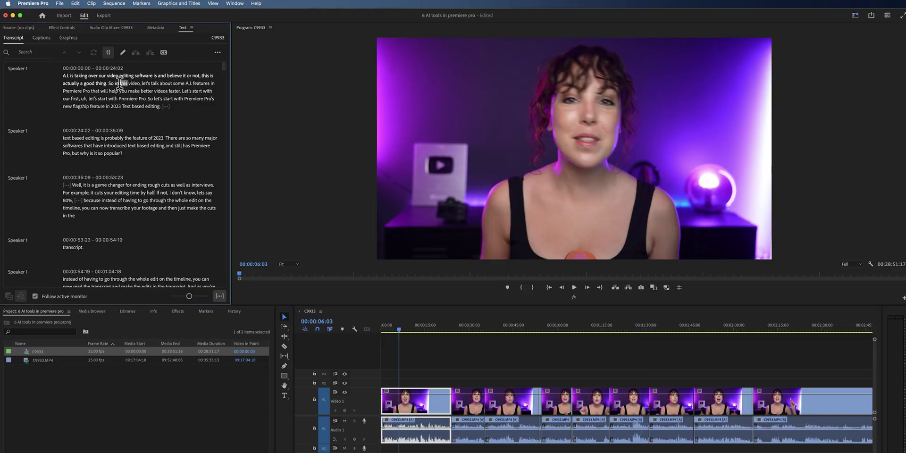
{"action": "left_click", "coordinate": [129, 200]}
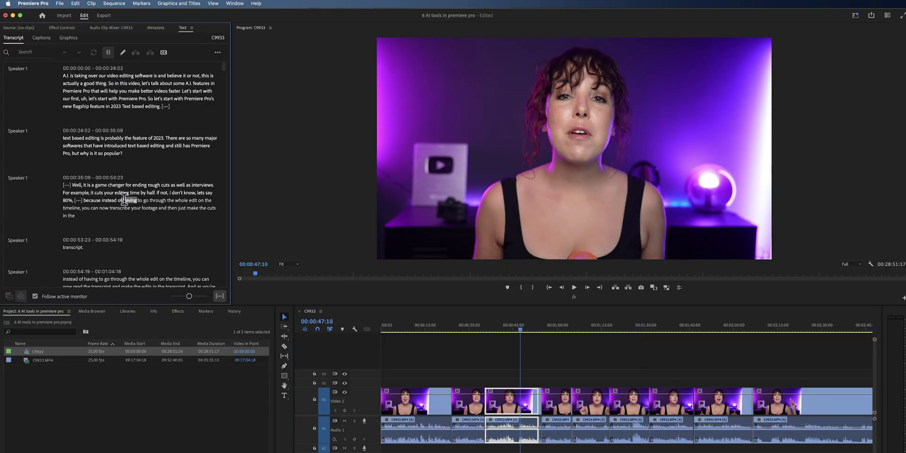
{"action": "left_click", "coordinate": [124, 99]}
{"action": "left_click", "coordinate": [85, 244]}
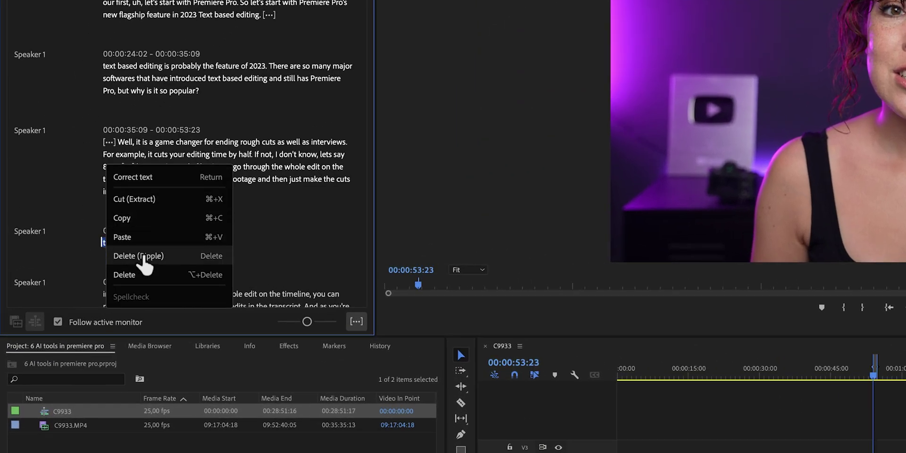
{"action": "left_click", "coordinate": [94, 250]}
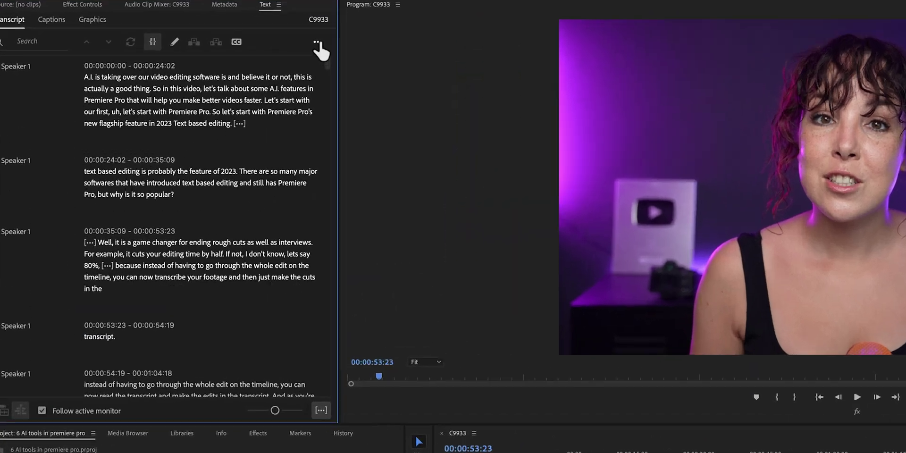
{"action": "left_click", "coordinate": [217, 52]}
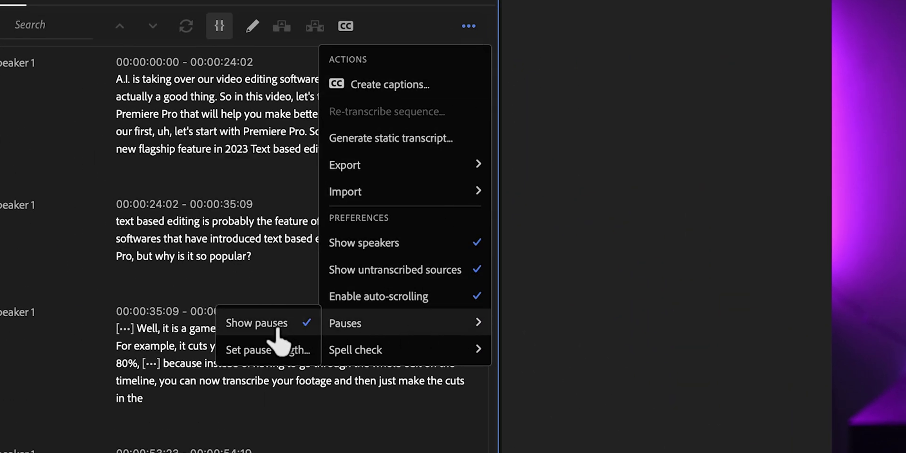
{"action": "key", "text": "Escape"}
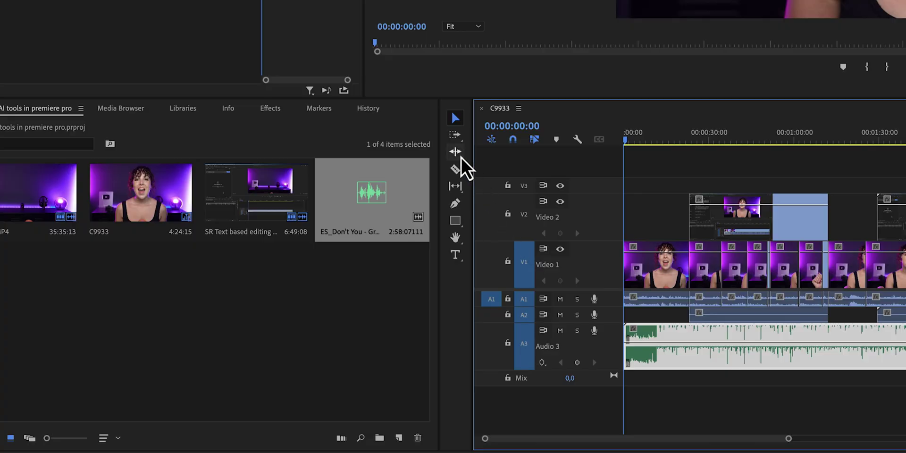
Step: Use the Remix Tool to stretch the Audio 3 'ES_Don't You' music to about 00:04:24
{"action": "left_click", "coordinate": [460, 157]}
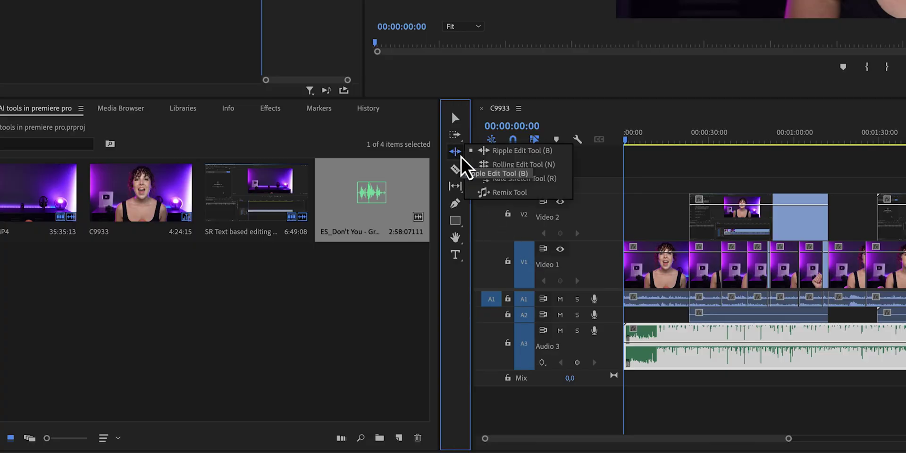
{"action": "left_click", "coordinate": [538, 193]}
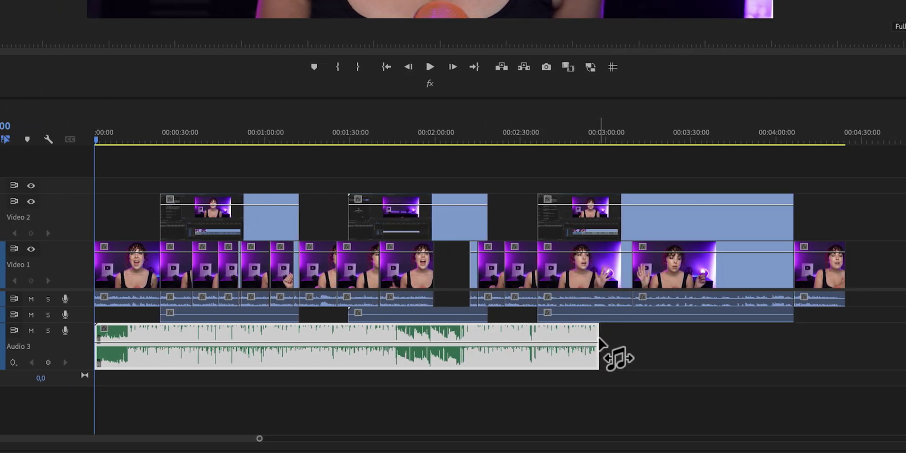
{"action": "left_click_drag", "start_coordinate": [599, 338], "coordinate": [610, 338]}
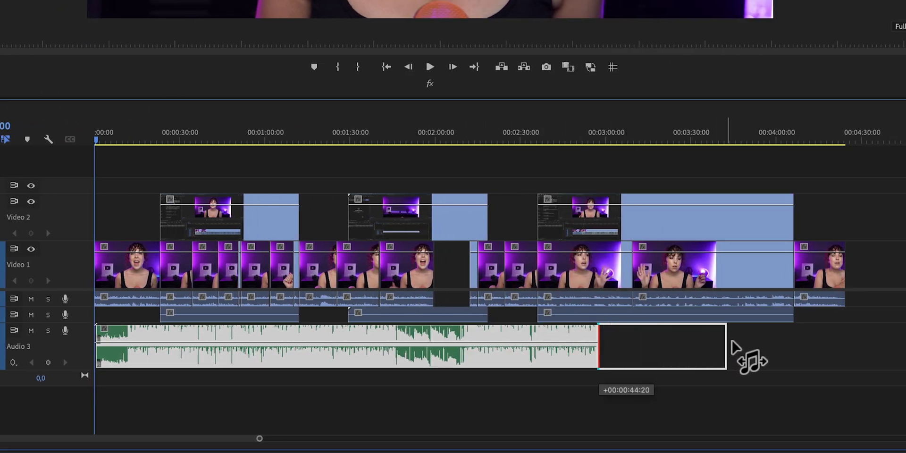
{"action": "left_click_drag", "start_coordinate": [841, 350], "coordinate": [844, 350]}
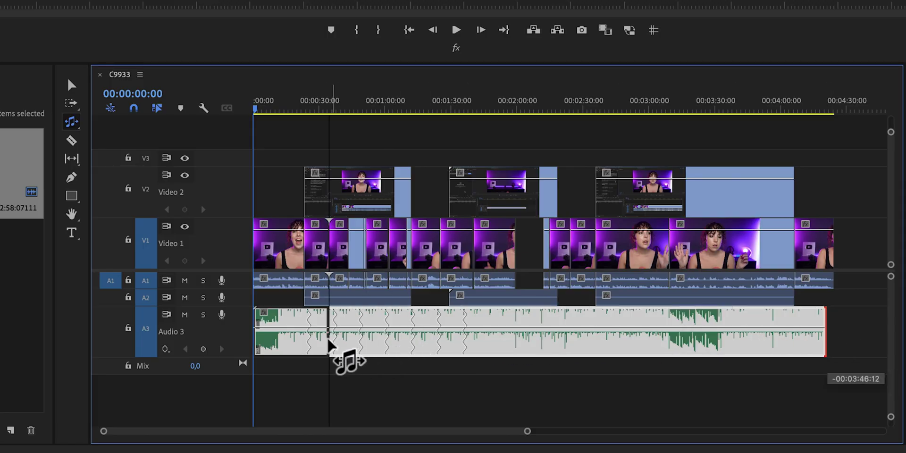
{"action": "left_click_drag", "start_coordinate": [306, 340], "coordinate": [307, 342]}
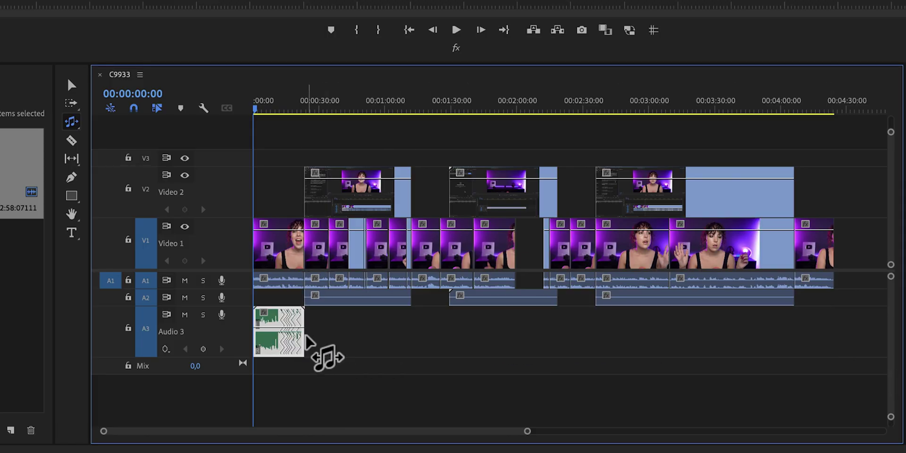
{"action": "key", "text": "="}
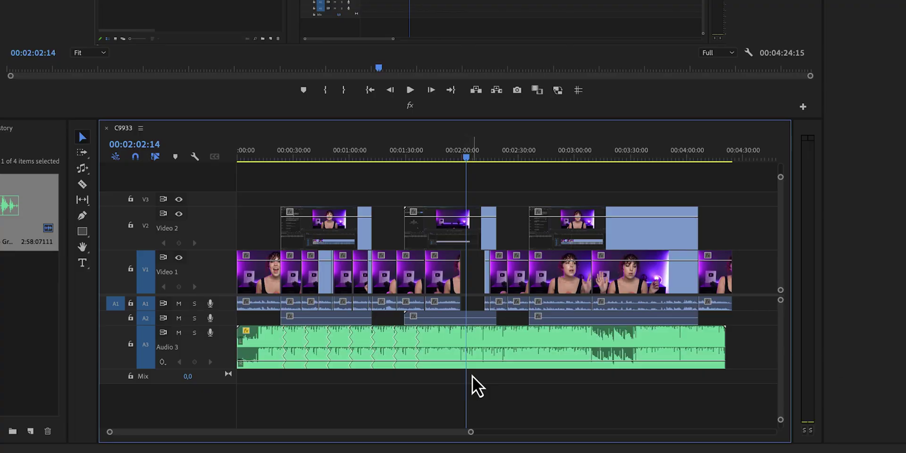
{"action": "key", "text": "="}
{"action": "key", "text": "="}
{"action": "key", "text": "="}
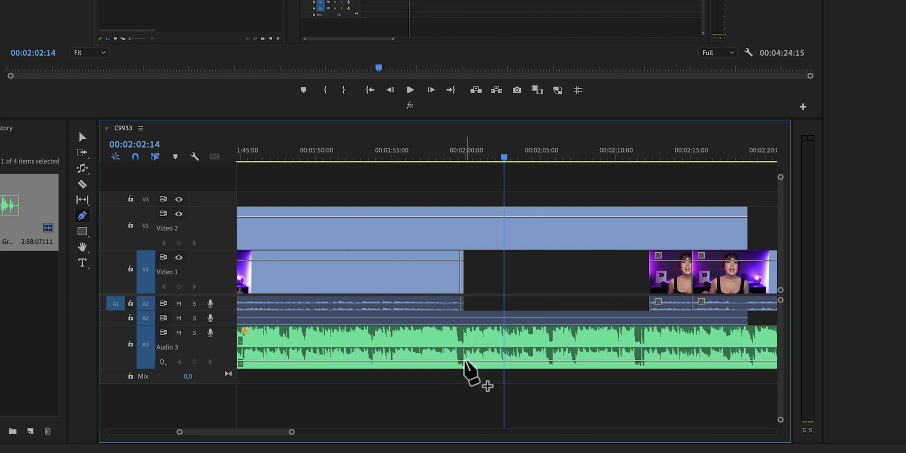
{"action": "left_click", "coordinate": [465, 360]}
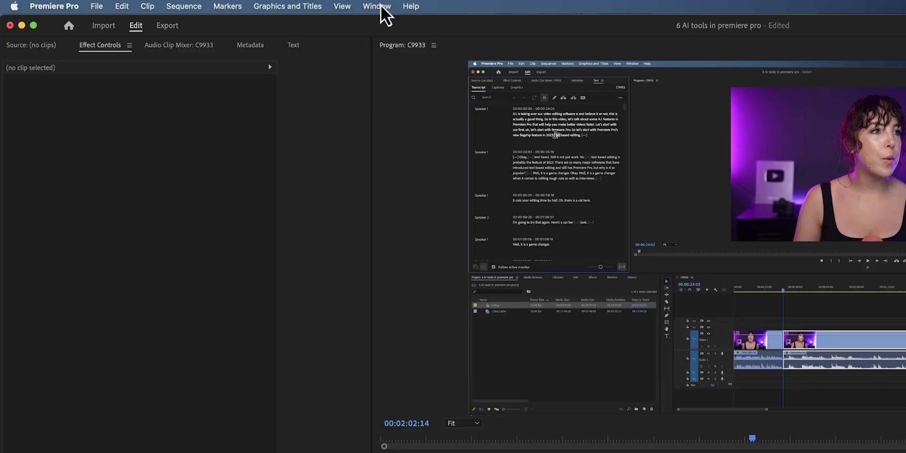
Step: Open the Essential Sound panel and tag the V1/A1 interview clips as Dialogue
{"action": "left_click", "coordinate": [380, 6]}
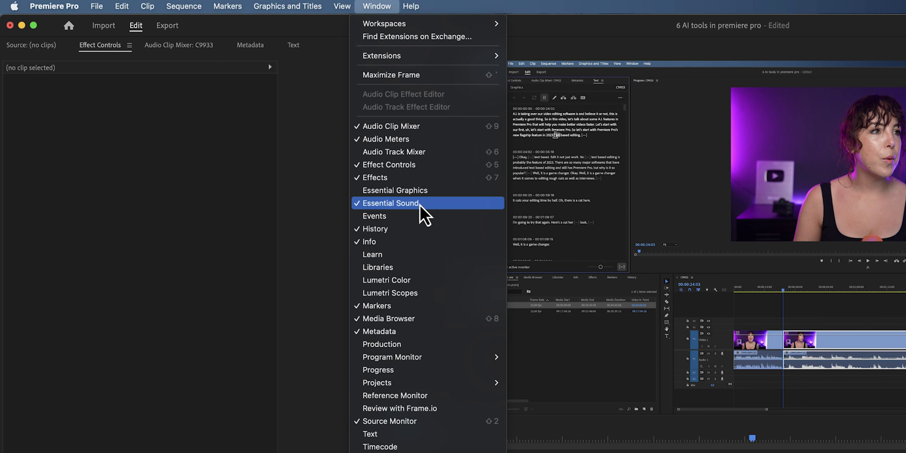
{"action": "left_click", "coordinate": [421, 204]}
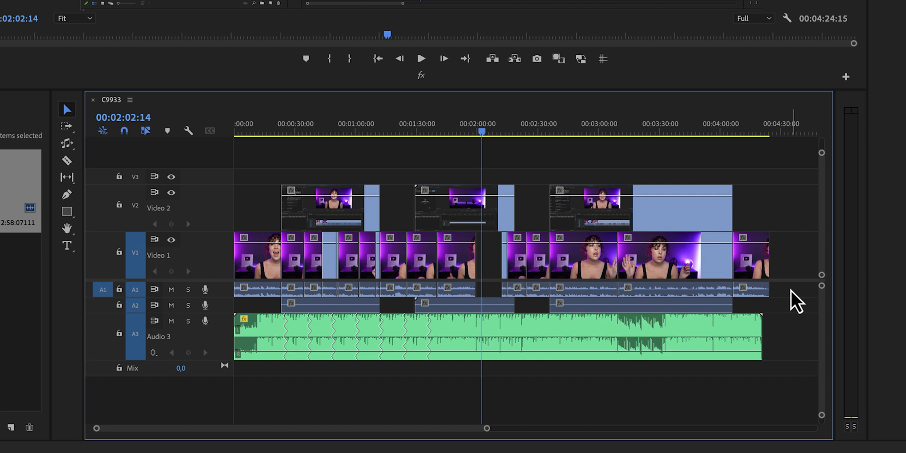
{"action": "left_click_drag", "start_coordinate": [792, 290], "coordinate": [201, 254]}
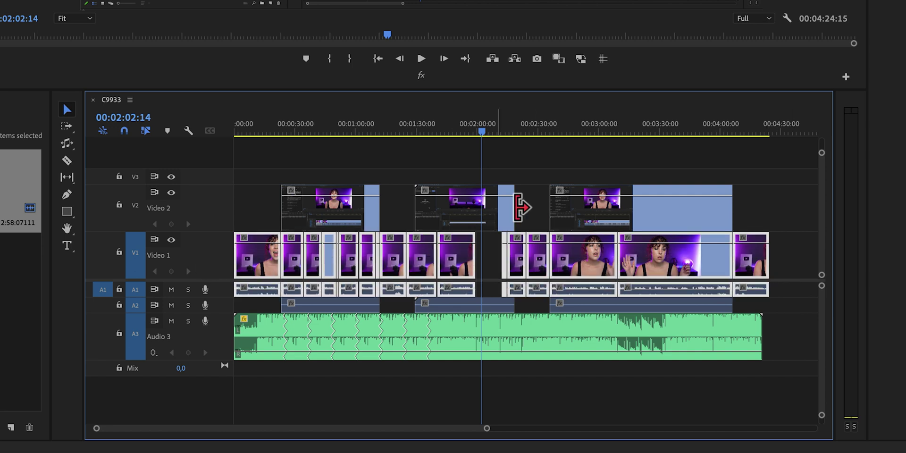
{"action": "left_click", "coordinate": [760, 162]}
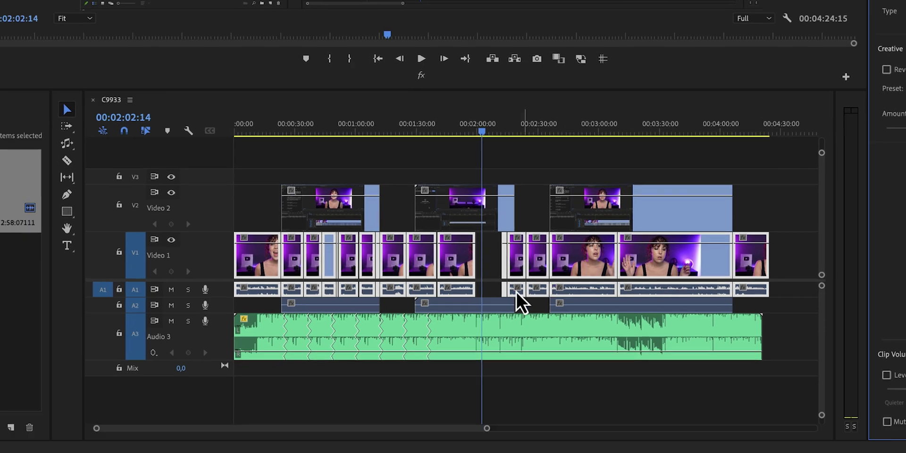
Step: Select the 'ES_Don't You' music clip and Auto Tag it as Music
{"action": "left_click", "coordinate": [489, 321]}
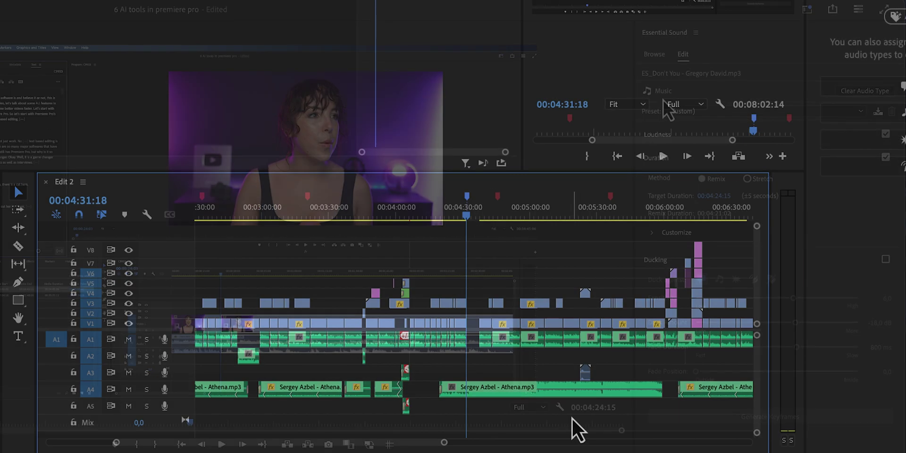
{"action": "left_click_drag", "start_coordinate": [661, 412], "coordinate": [420, 344]}
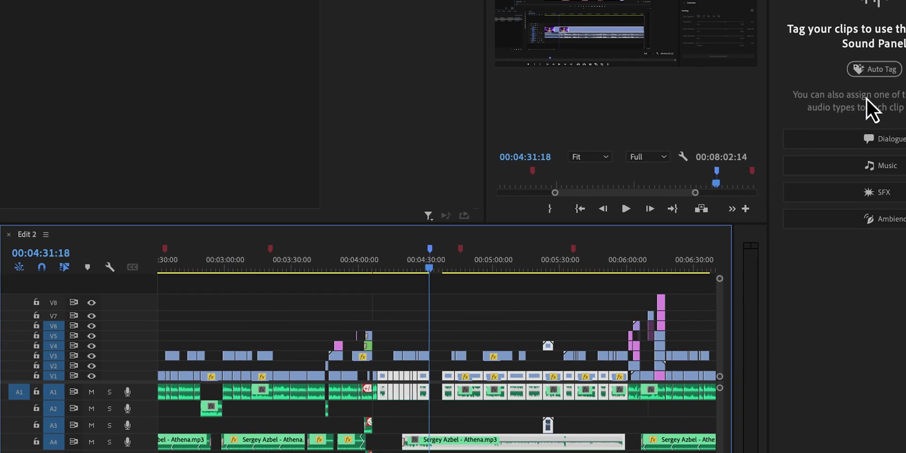
{"action": "left_click", "coordinate": [799, 179]}
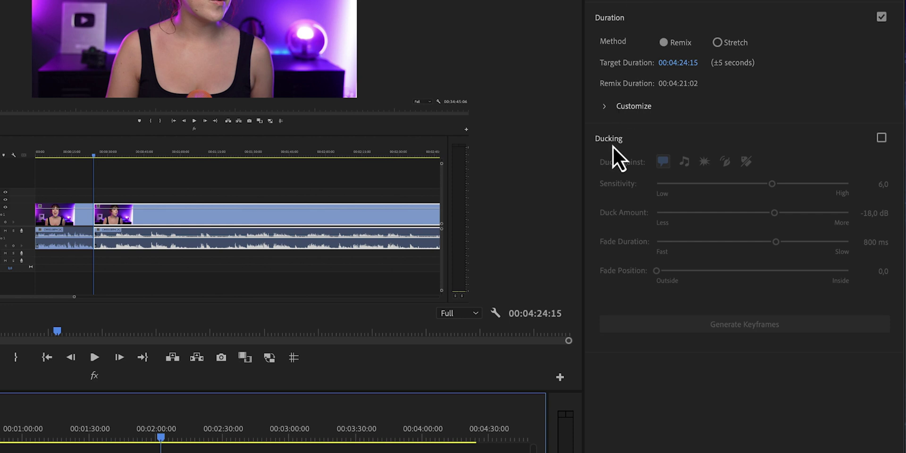
Step: Enable Ducking at -34.7 dB with 850 ms fades and generate the keyframes
{"action": "left_click", "coordinate": [881, 137]}
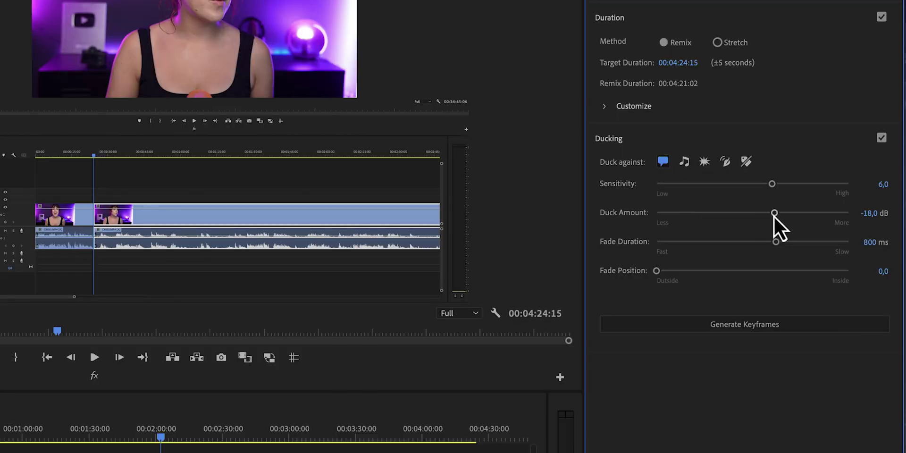
{"action": "left_click_drag", "start_coordinate": [774, 216], "coordinate": [798, 216]}
{"action": "left_click_drag", "start_coordinate": [779, 244], "coordinate": [784, 246]}
{"action": "left_click", "coordinate": [761, 327]}
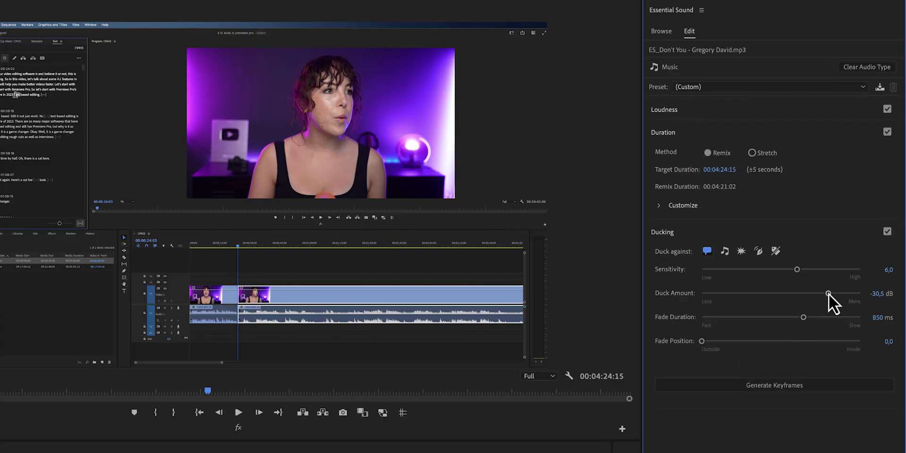
{"action": "left_click", "coordinate": [776, 386]}
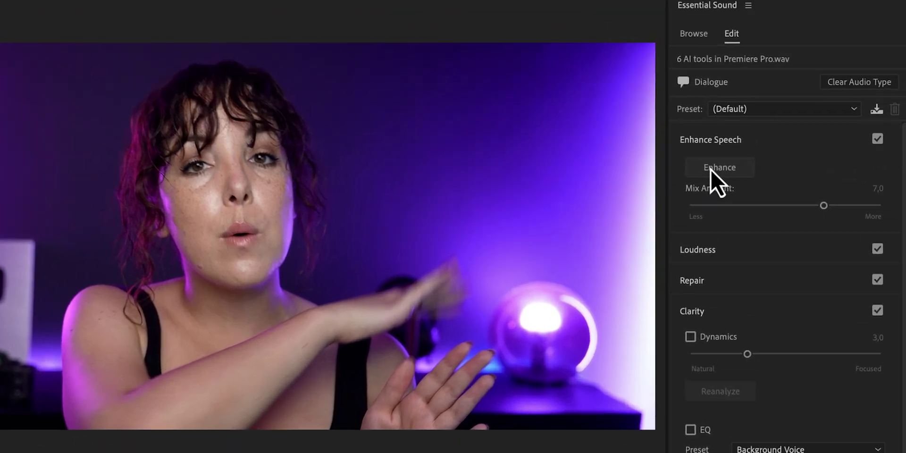
Step: Run Enhance Speech on the '6 AI tools in Premiere Pro.wav' dialogue clip
{"action": "left_click", "coordinate": [761, 54]}
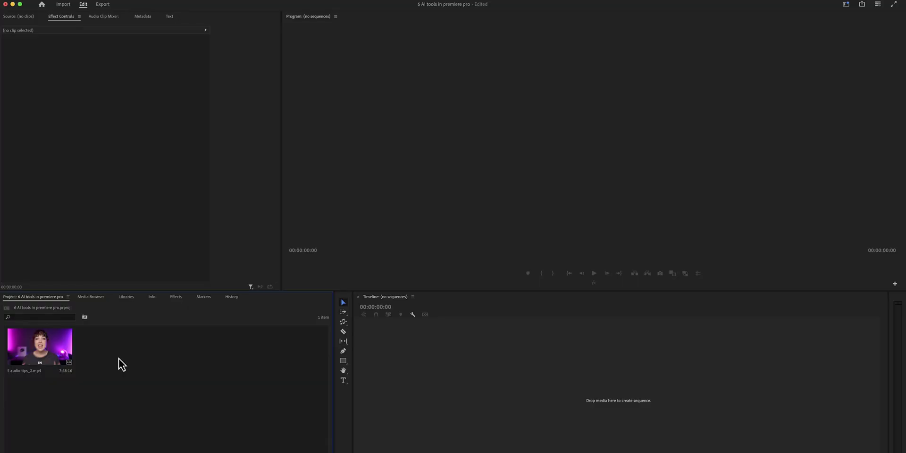
Step: Make a sequence from 5 audio tips_2.mp4 and run Scene Edit Detection, creating cuts and an 87-item subclip bin
{"action": "left_click_drag", "start_coordinate": [39, 352], "coordinate": [355, 377]}
{"action": "left_click_drag", "start_coordinate": [517, 393], "coordinate": [517, 393]}
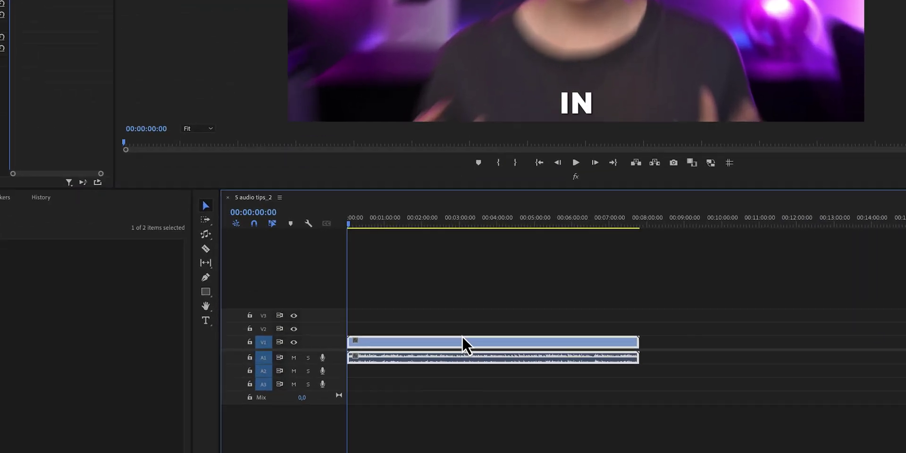
{"action": "right_click", "coordinate": [517, 394]}
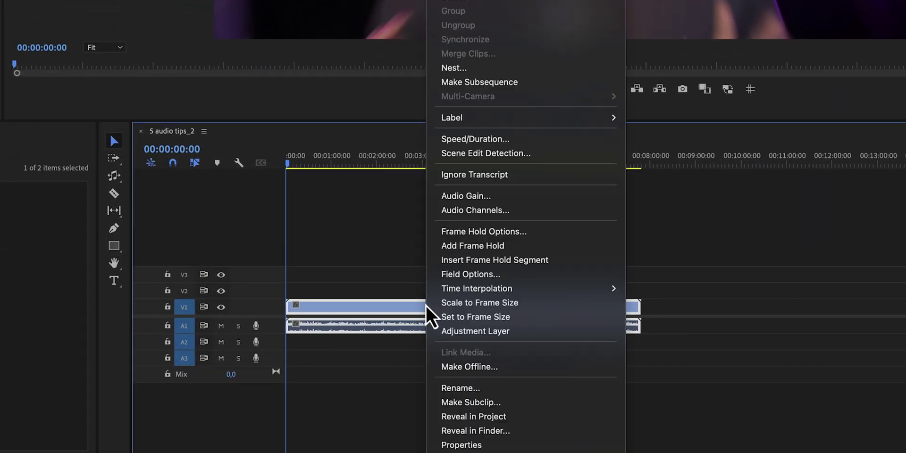
{"action": "left_click", "coordinate": [518, 159]}
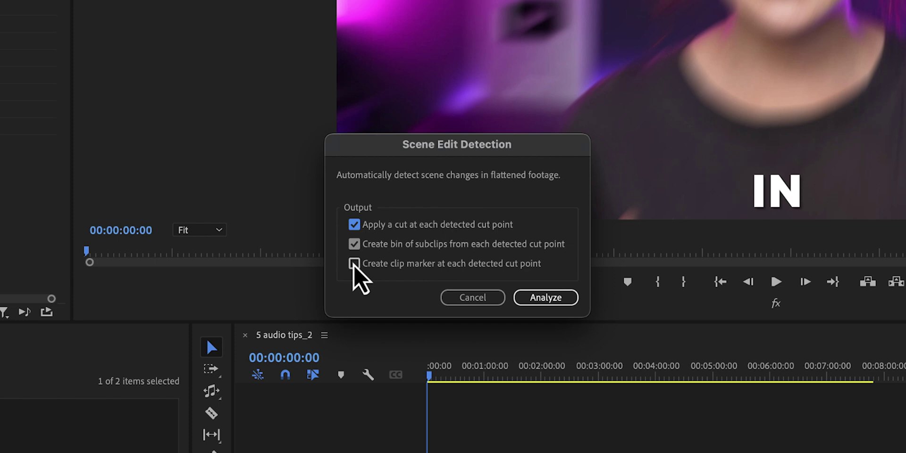
{"action": "left_click", "coordinate": [542, 305]}
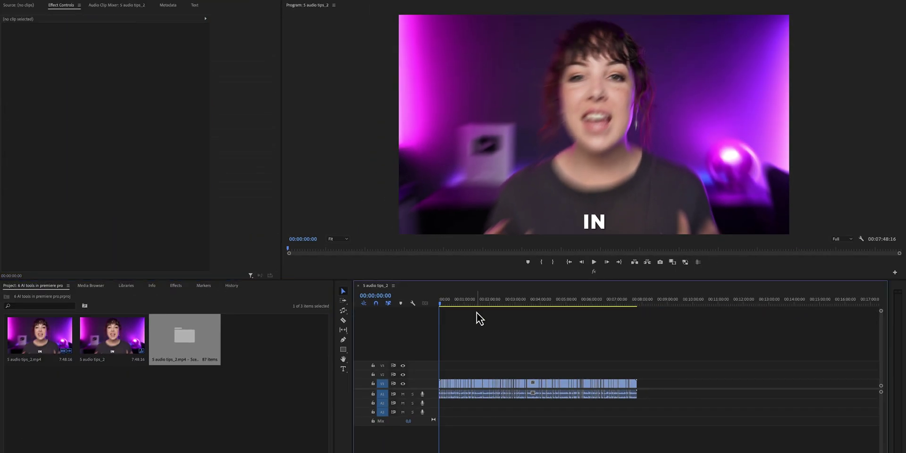
{"action": "key", "text": "equal"}
{"action": "key", "text": "equal"}
{"action": "key", "text": "equal"}
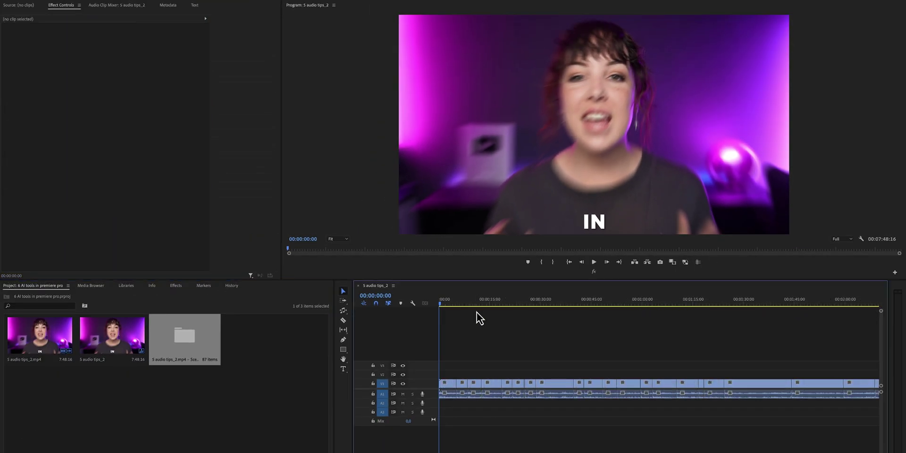
Step: Auto-reframe the 5 audio tips_2 sequence to Vertical 9:16 with Default motion tracking, creating '5 audio tips - (9x16)'
{"action": "double_click", "coordinate": [207, 338]}
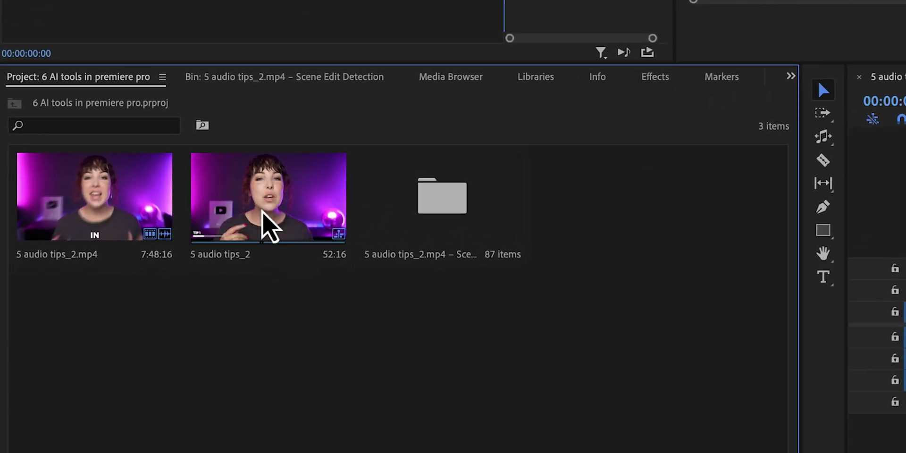
{"action": "right_click", "coordinate": [110, 354]}
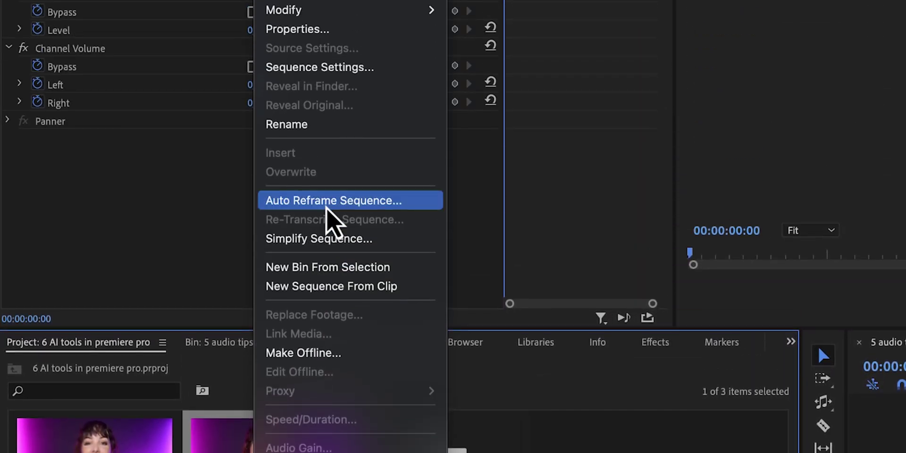
{"action": "left_click", "coordinate": [327, 203]}
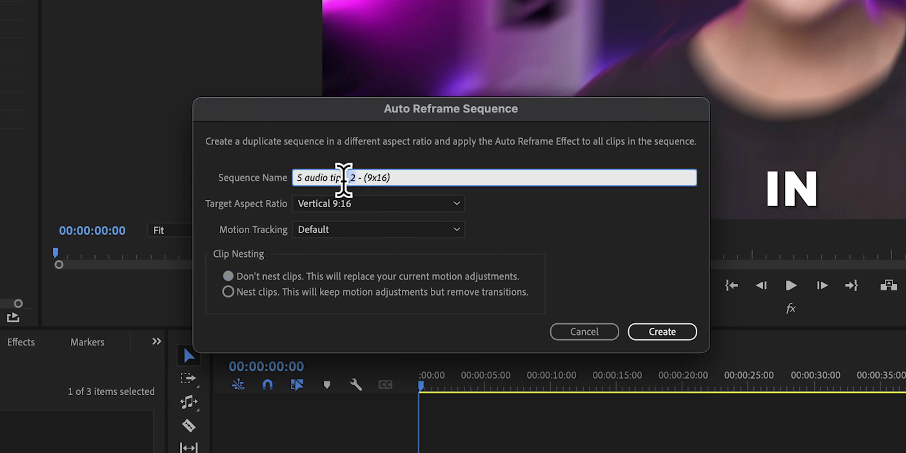
{"action": "left_click", "coordinate": [355, 207]}
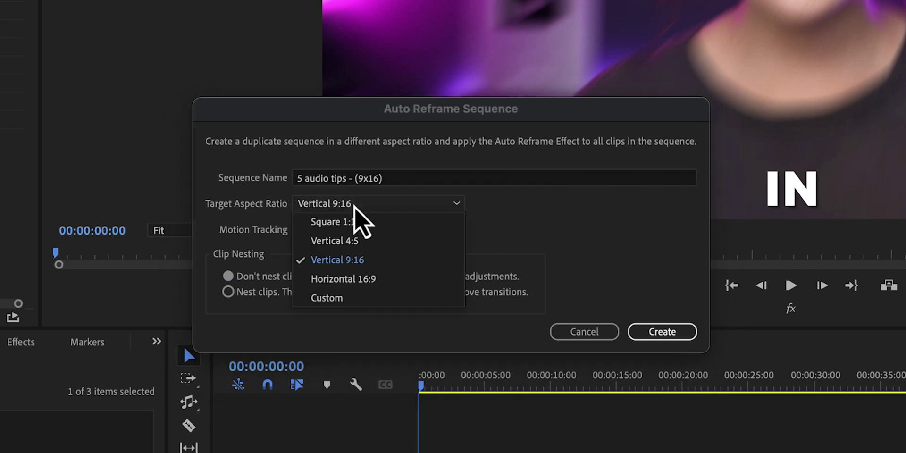
{"action": "left_click", "coordinate": [378, 260]}
{"action": "left_click", "coordinate": [381, 230]}
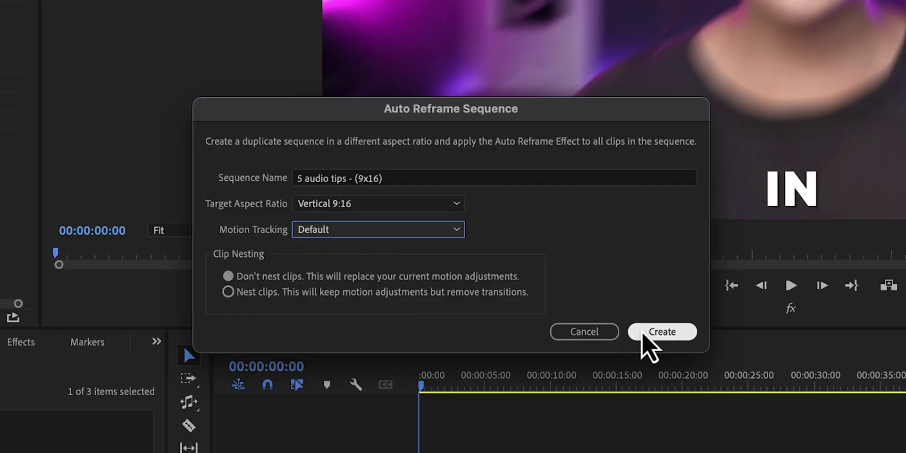
{"action": "left_click", "coordinate": [653, 333]}
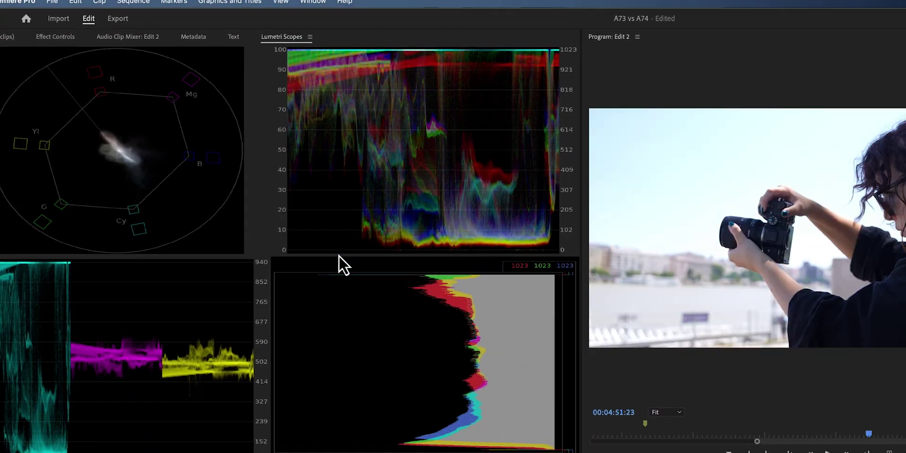
Step: Apply Lumetri Basic Correction Auto to the C0401.MP4 riverside clip in Edit 2
{"action": "left_click", "coordinate": [447, 246]}
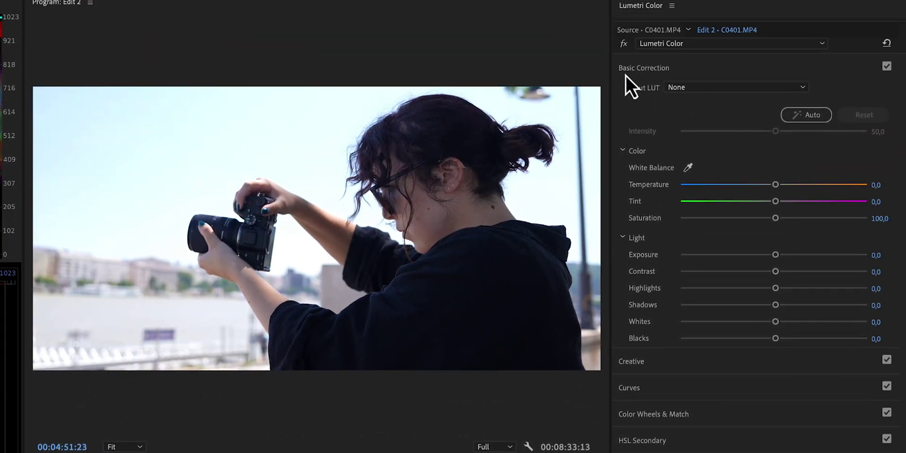
{"action": "left_click", "coordinate": [826, 116]}
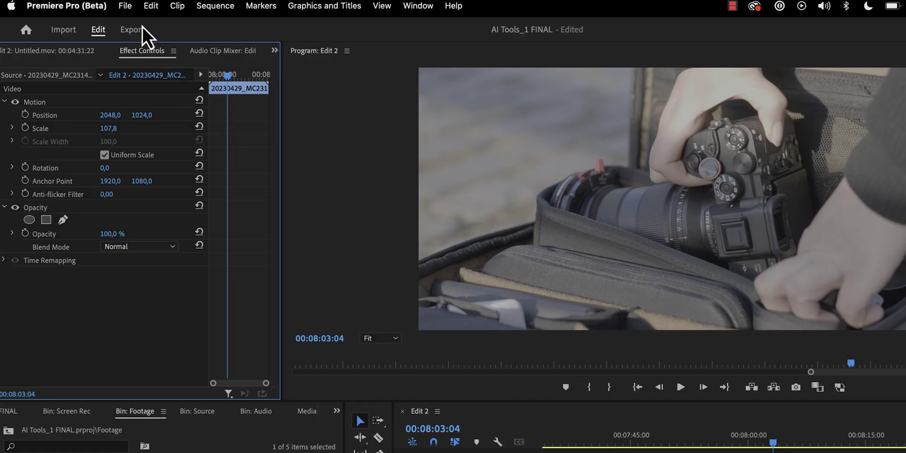
Step: Enable Auto Detect Log Video Color Space in the project's Color settings
{"action": "left_click", "coordinate": [125, 8]}
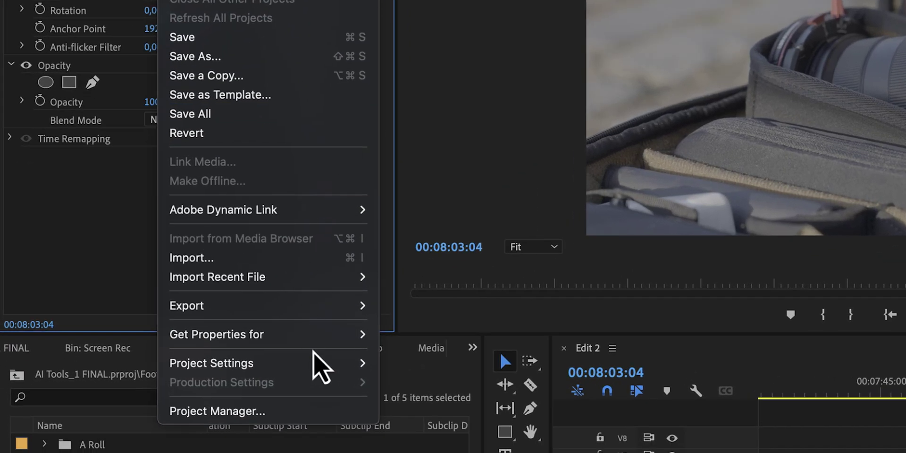
{"action": "mouse_move", "coordinate": [287, 387]}
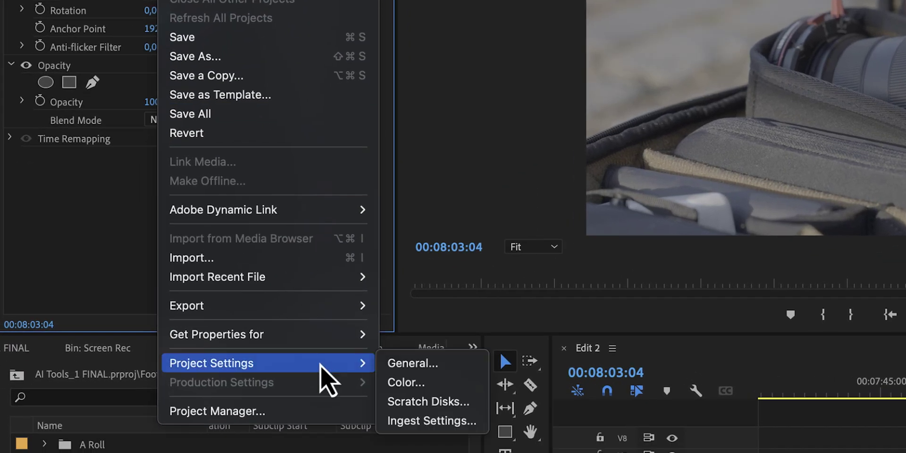
{"action": "left_click", "coordinate": [403, 385]}
{"action": "left_click", "coordinate": [251, 172]}
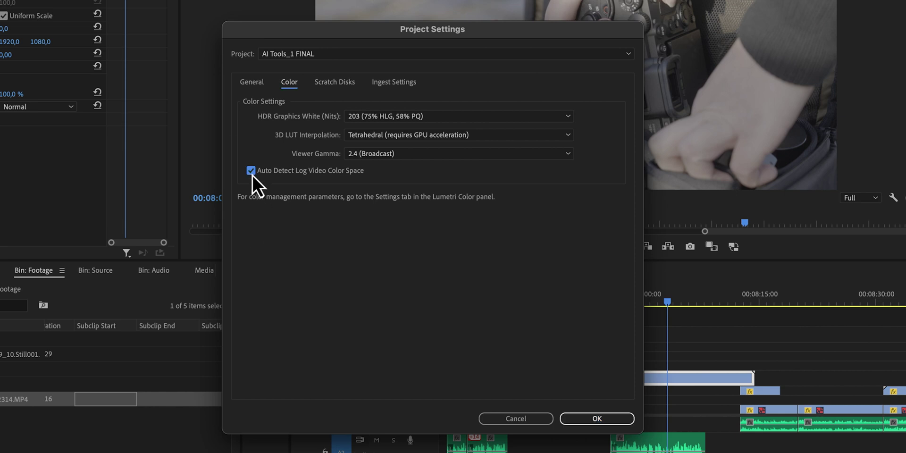
{"action": "left_click", "coordinate": [583, 418]}
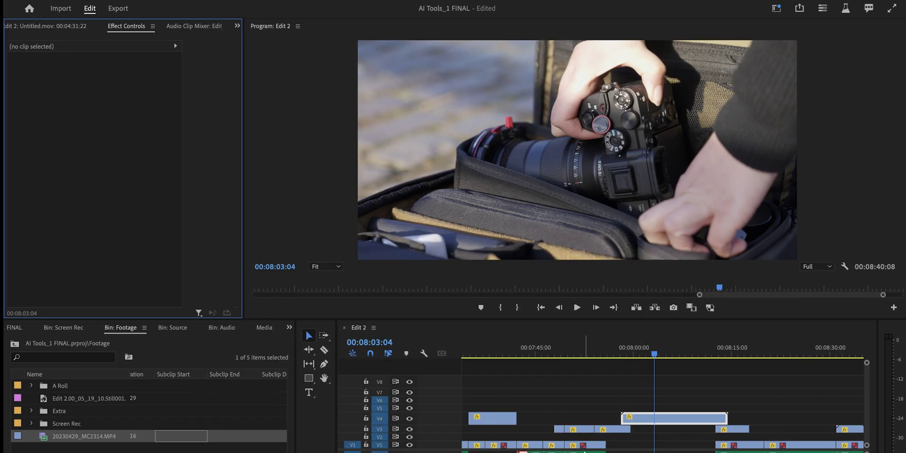